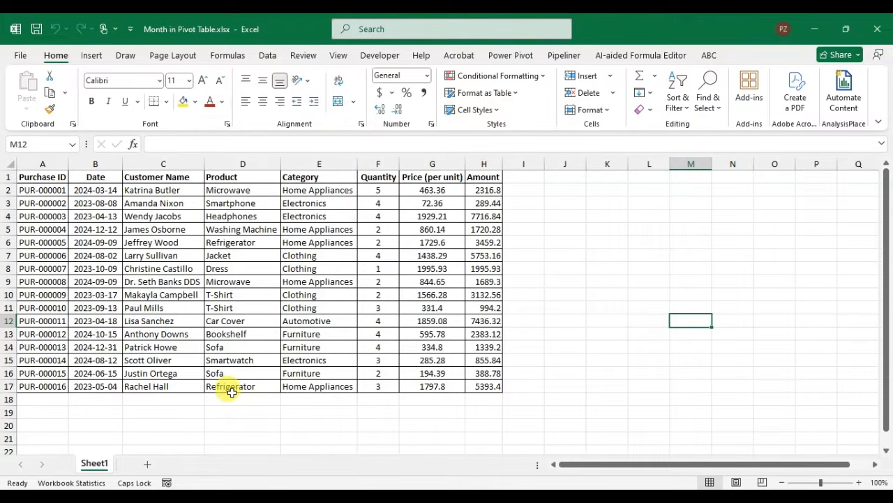
Step: Create a PivotTable from the full purchase data range A1:H17 on a new worksheet
{"action": "left_click_drag", "start_coordinate": [25, 177], "coordinate": [490, 386]}
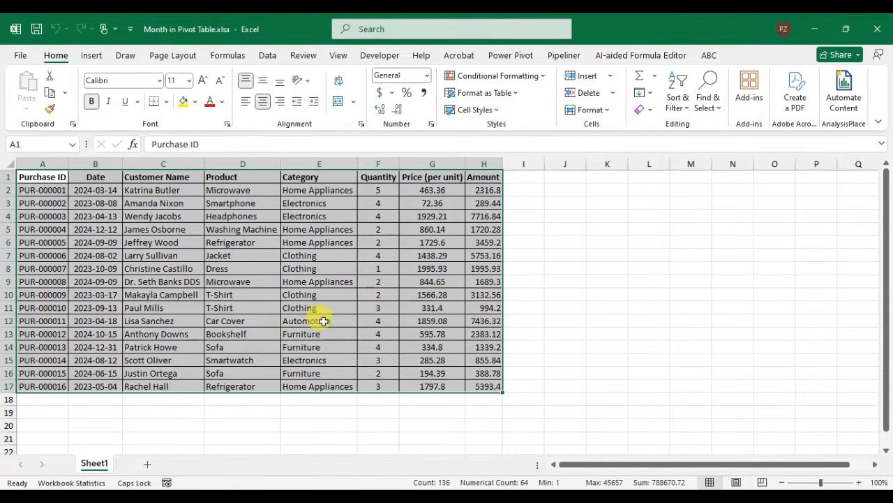
{"action": "left_click", "coordinate": [240, 259]}
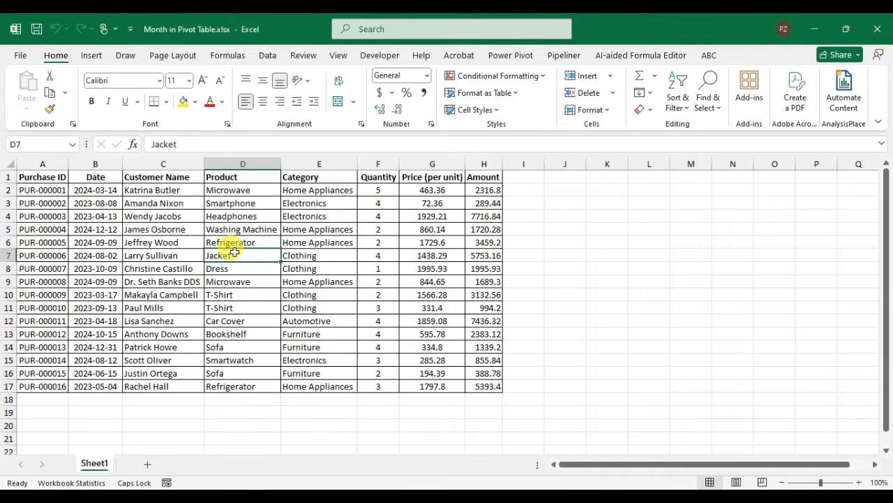
{"action": "key", "text": "ctrl+a"}
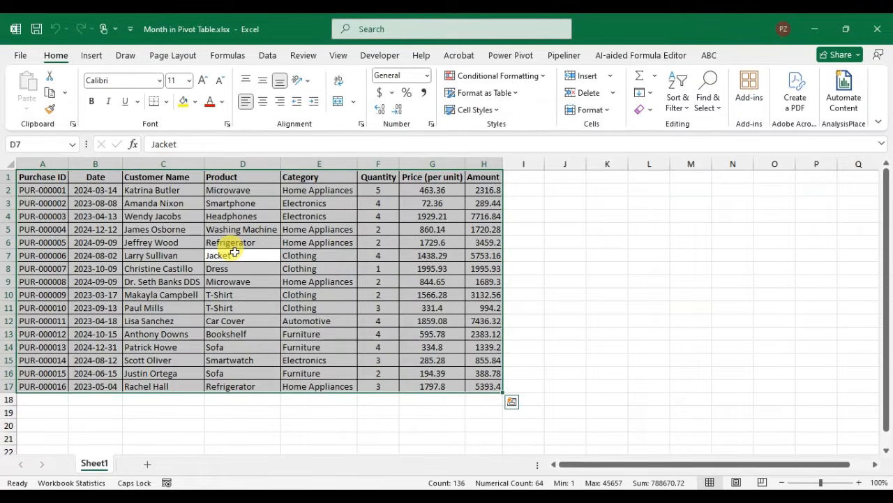
{"action": "left_click", "coordinate": [90, 56]}
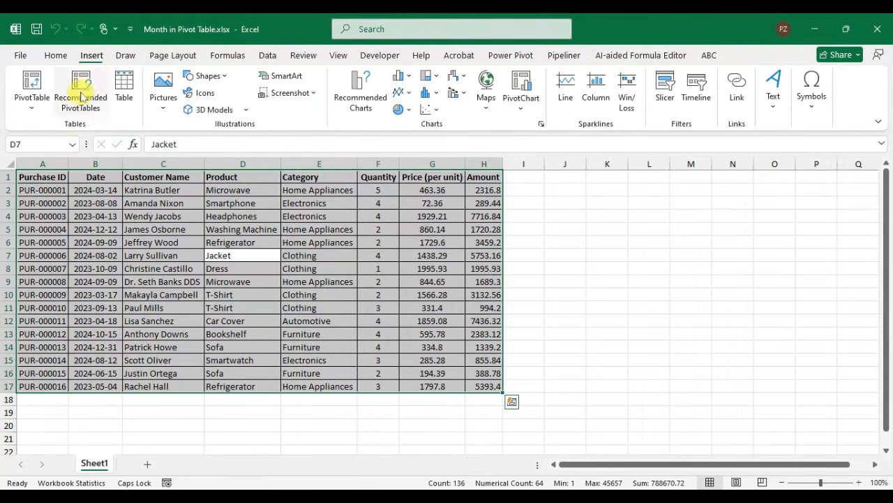
{"action": "left_click", "coordinate": [32, 111]}
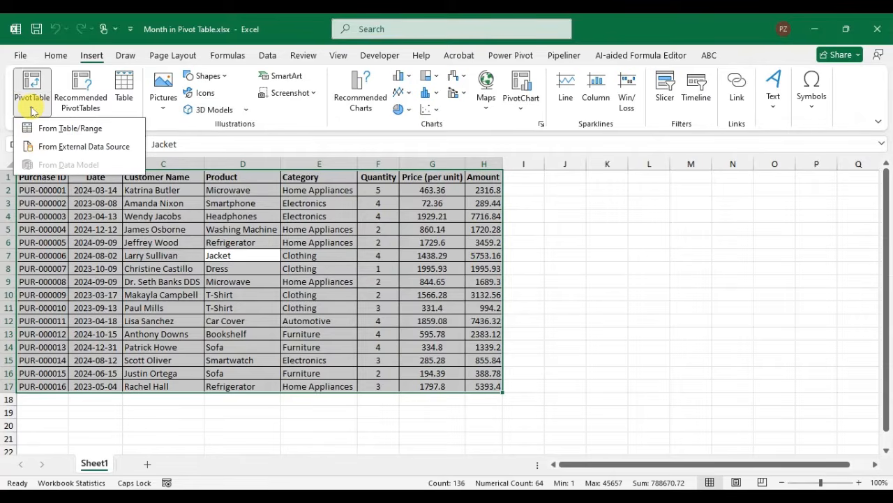
{"action": "left_click", "coordinate": [66, 127]}
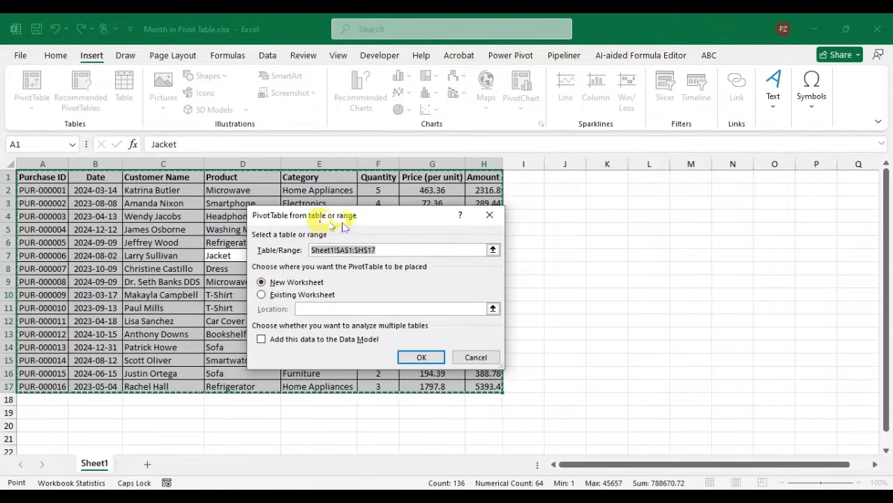
{"action": "left_click_drag", "start_coordinate": [401, 225], "coordinate": [686, 188]}
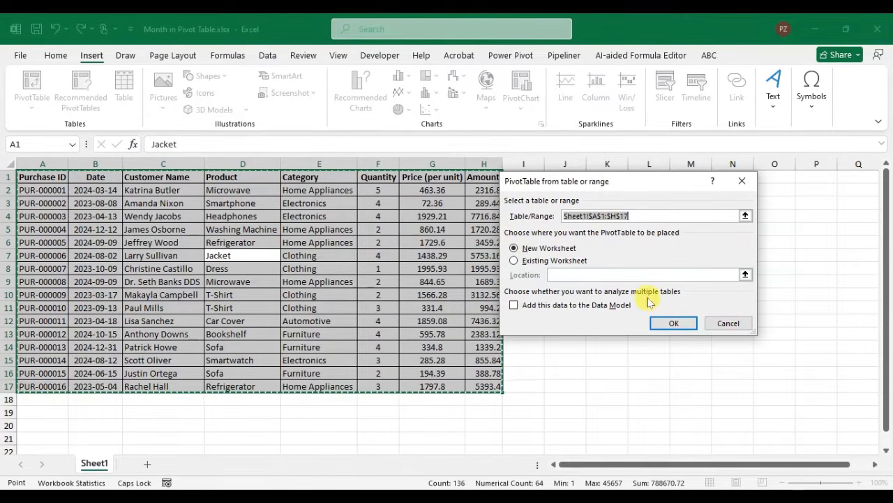
{"action": "left_click", "coordinate": [670, 324]}
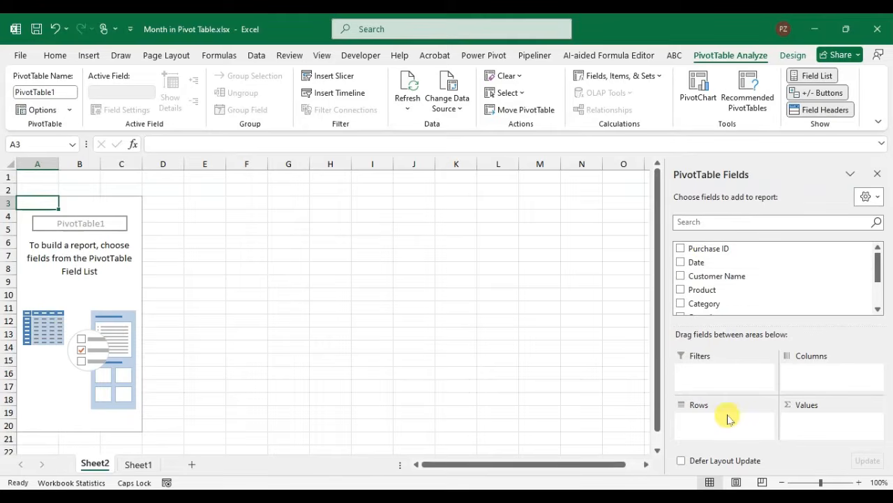
Step: Add the Date field to the PivotTable's rows and review the date fields in the Rows area
{"action": "left_click_drag", "start_coordinate": [696, 263], "coordinate": [727, 419]}
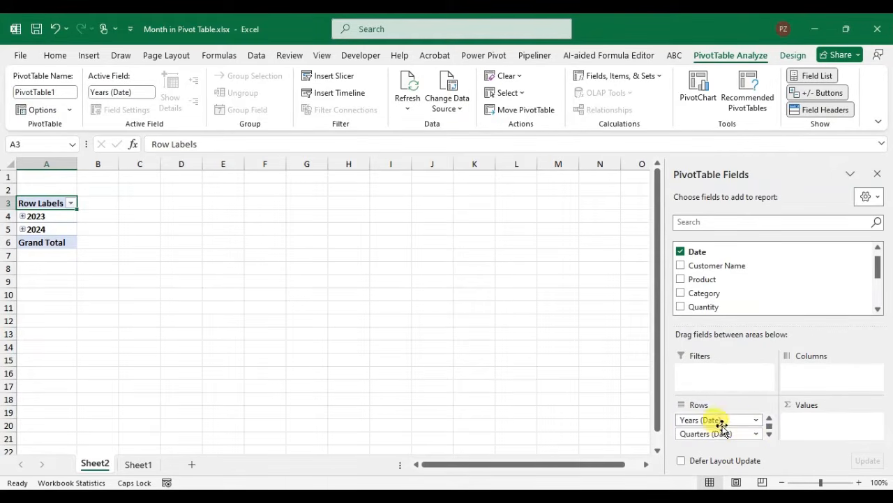
{"action": "left_click", "coordinate": [769, 434]}
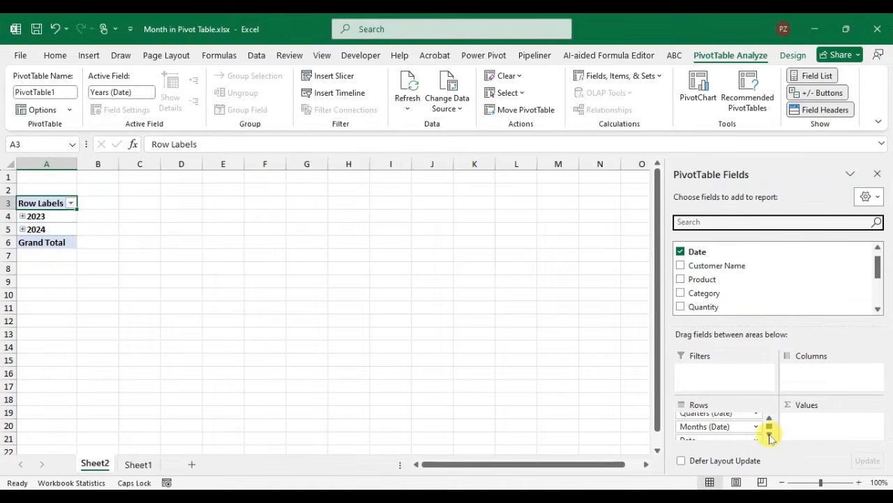
{"action": "left_click", "coordinate": [770, 434]}
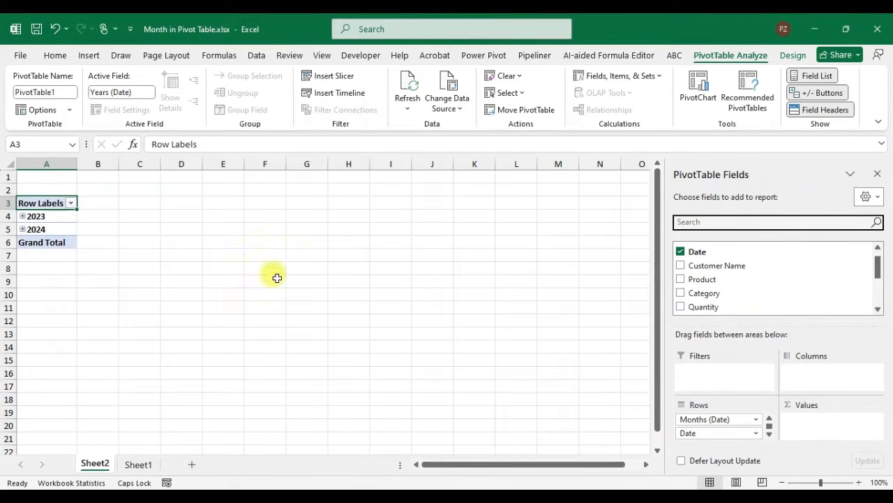
Step: Expand the 2023 and 2024 row groups to examine their quarters, and collapse both again
{"action": "left_click", "coordinate": [22, 217]}
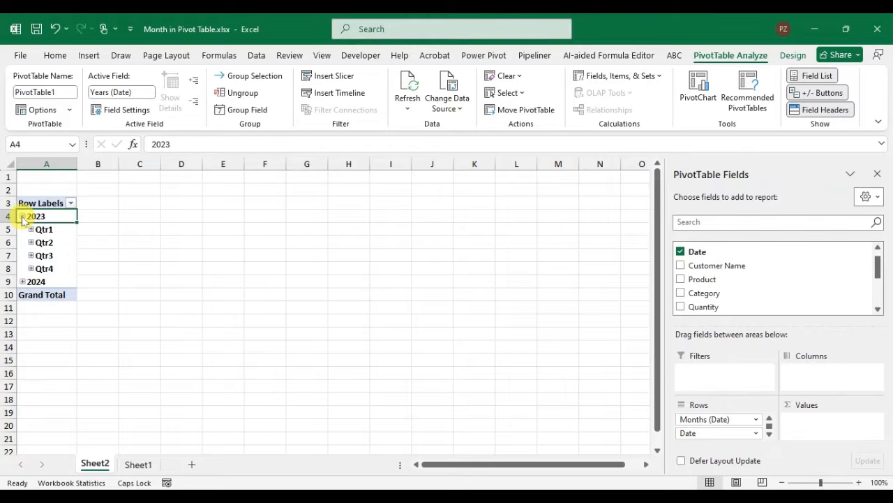
{"action": "left_click", "coordinate": [23, 281]}
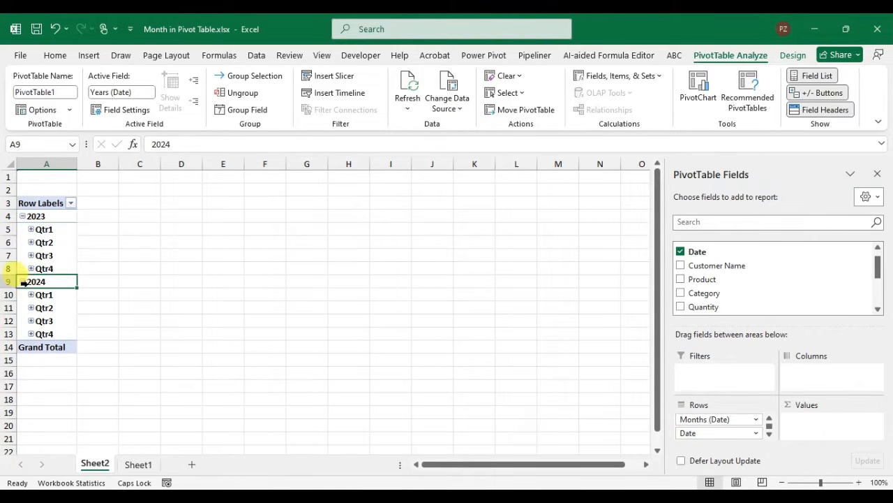
{"action": "left_click", "coordinate": [22, 216]}
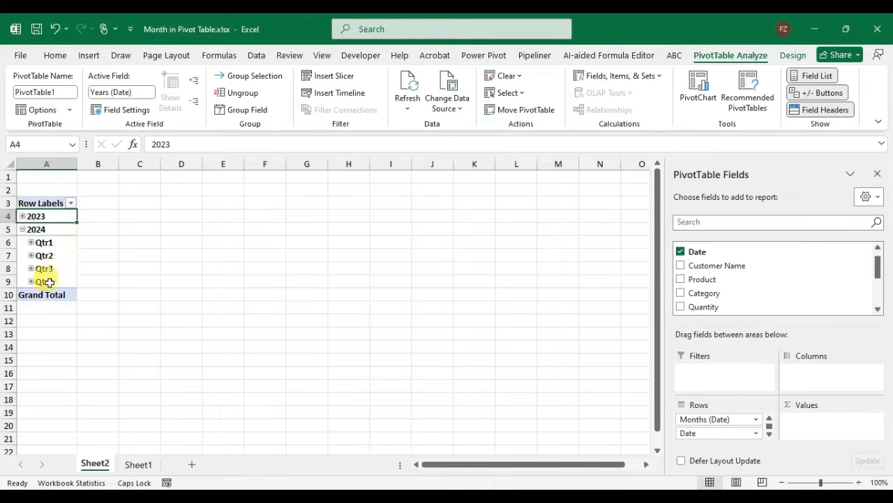
{"action": "left_click", "coordinate": [22, 230]}
{"action": "left_click", "coordinate": [22, 230]}
{"action": "left_click", "coordinate": [22, 229]}
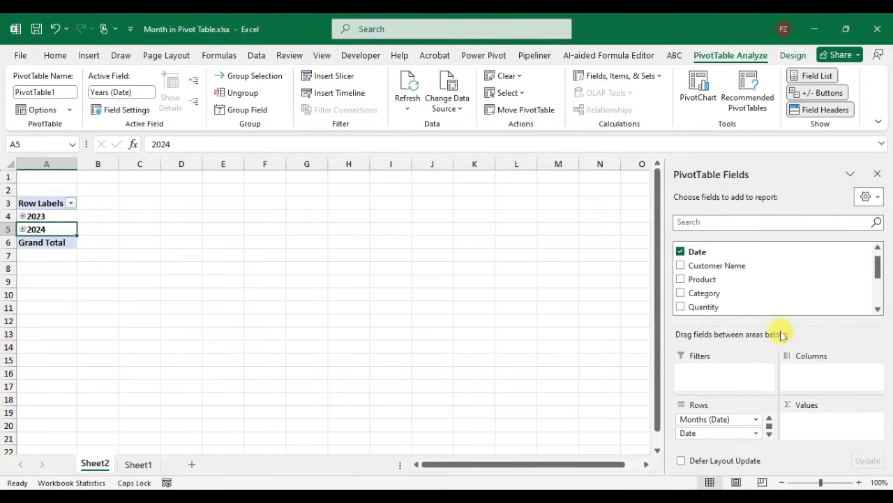
Step: Remove the Years (Date) and Quarters (Date) fields from the PivotTable
{"action": "left_click_drag", "start_coordinate": [878, 269], "coordinate": [876, 293]}
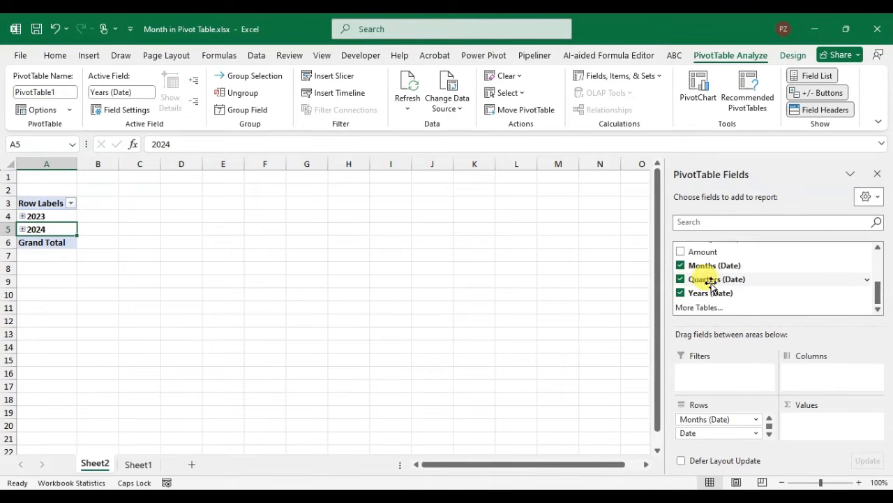
{"action": "left_click", "coordinate": [681, 293]}
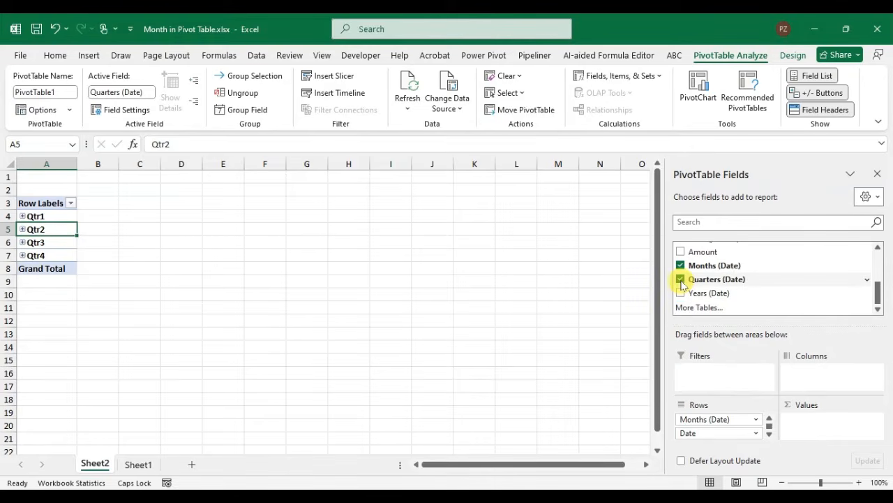
{"action": "left_click", "coordinate": [680, 279]}
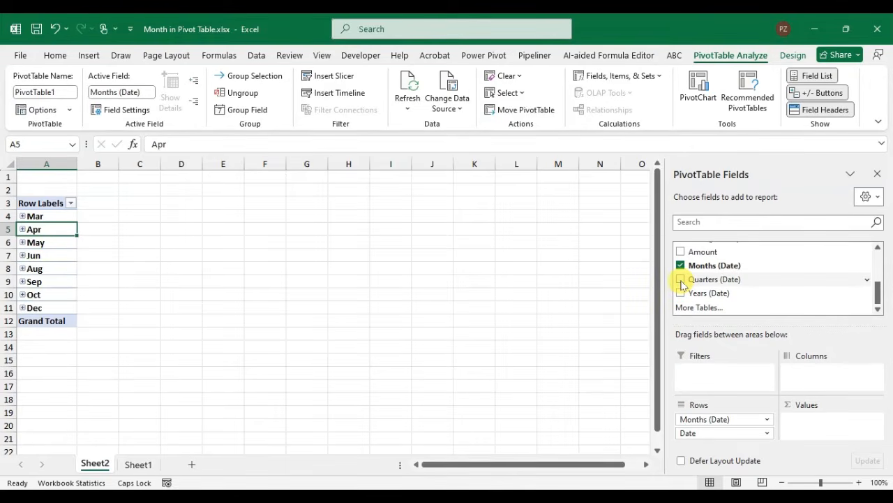
Step: Expand the Mar row group to examine its individual dates, and collapse it again
{"action": "left_click", "coordinate": [22, 216]}
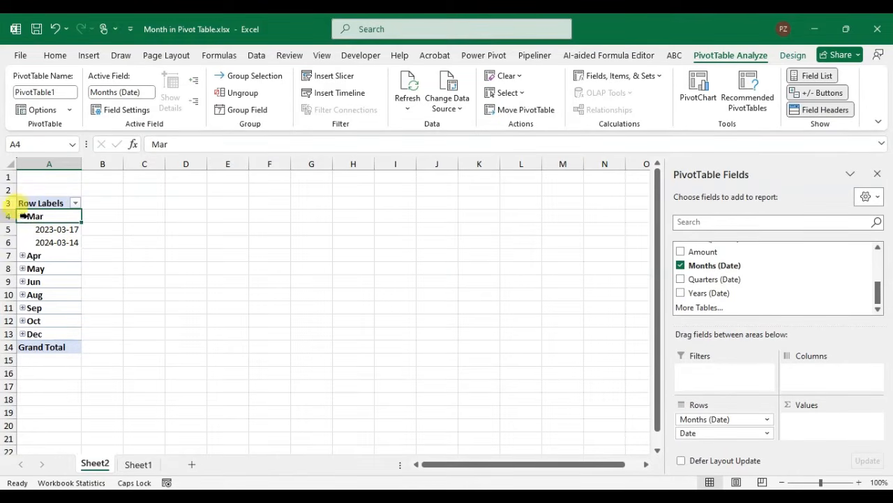
{"action": "left_click", "coordinate": [22, 216]}
{"action": "left_click", "coordinate": [22, 217]}
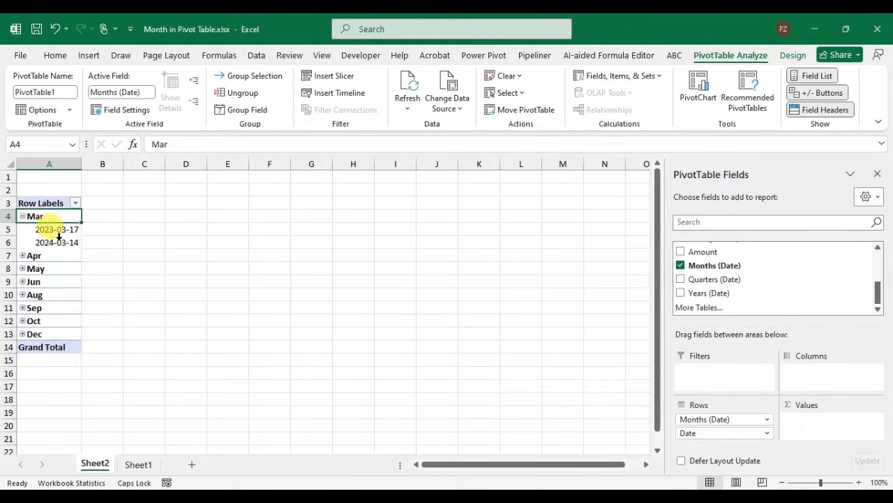
{"action": "left_click", "coordinate": [23, 216]}
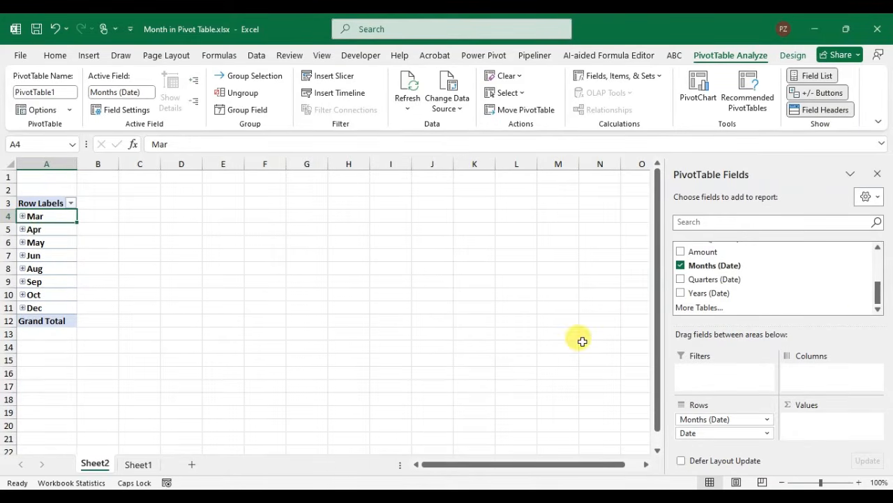
Step: Remove the Date field so only Months (Date) is in the rows, and add Amount to the values as a sum
{"action": "left_click_drag", "start_coordinate": [877, 296], "coordinate": [878, 241]}
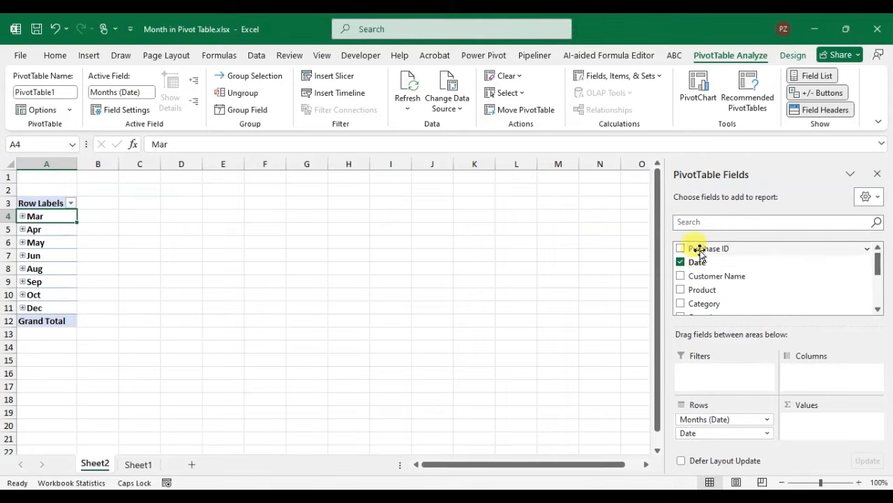
{"action": "left_click", "coordinate": [681, 263]}
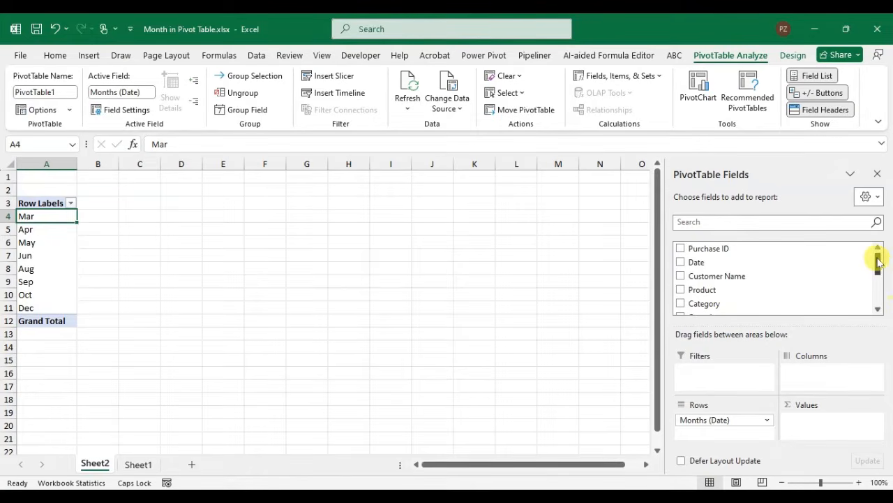
{"action": "left_click_drag", "start_coordinate": [877, 260], "coordinate": [877, 309]}
{"action": "left_click_drag", "start_coordinate": [692, 250], "coordinate": [846, 427]}
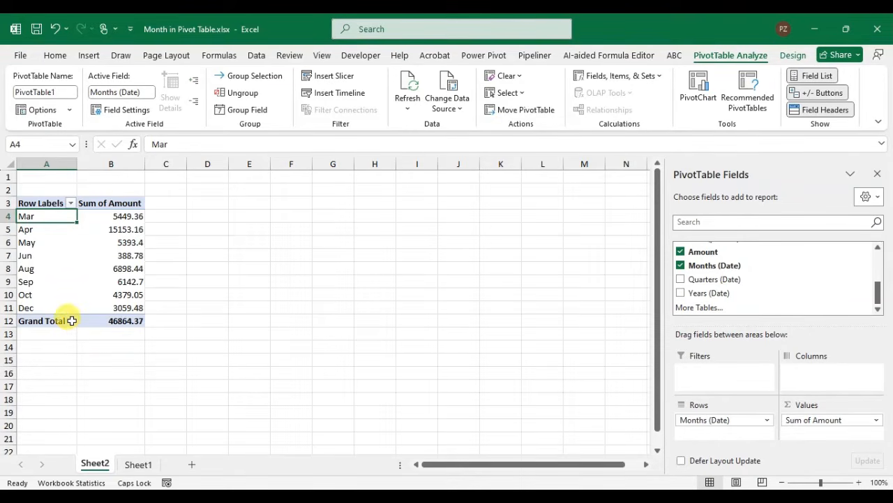
Step: Delete the PivotTable worksheet Sheet2 from the workbook
{"action": "right_click", "coordinate": [99, 465]}
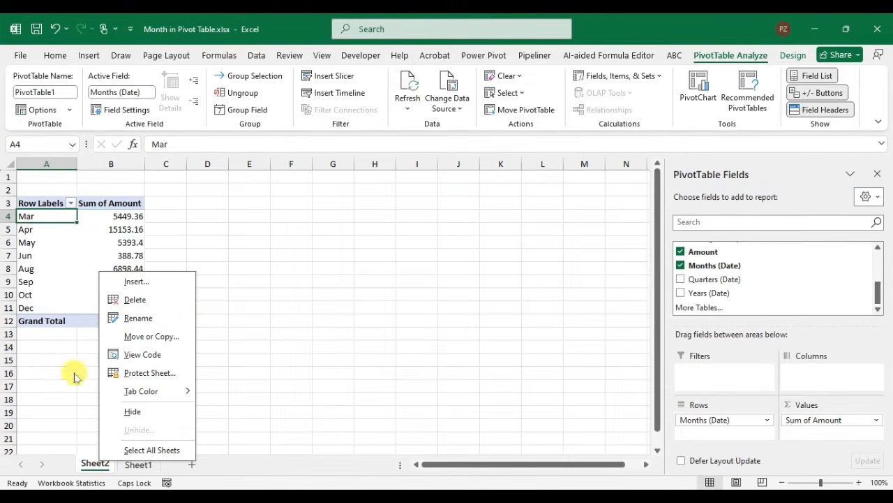
{"action": "left_click", "coordinate": [136, 300]}
{"action": "left_click", "coordinate": [481, 289]}
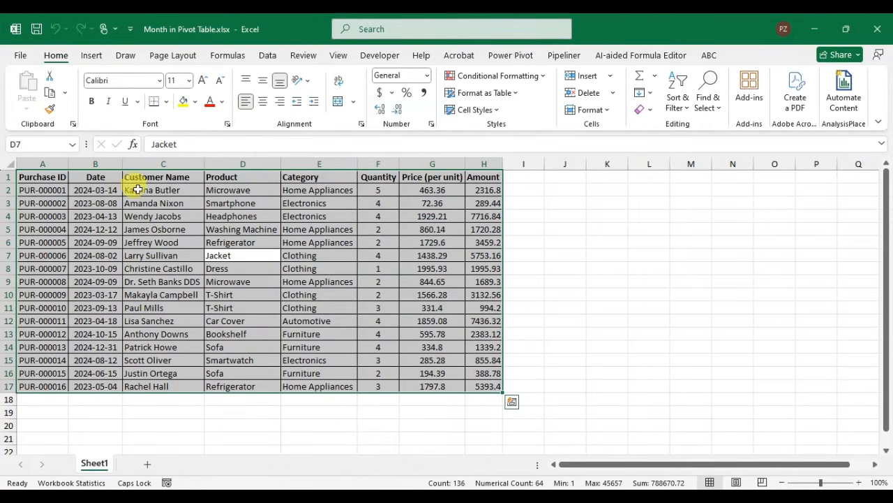
Step: Insert a fresh PivotTable from Sheet1 range A1:H17 on a new worksheet and add the Date field to its rows
{"action": "left_click", "coordinate": [91, 55]}
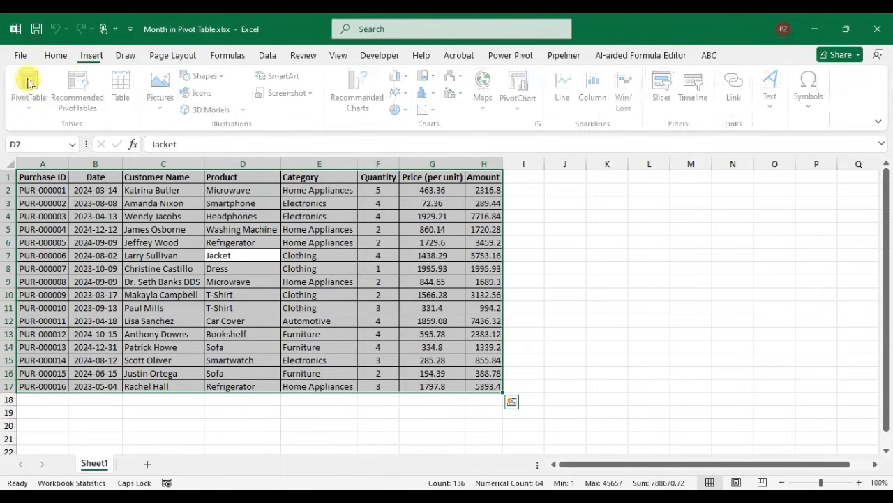
{"action": "left_click", "coordinate": [32, 112]}
{"action": "left_click", "coordinate": [73, 123]}
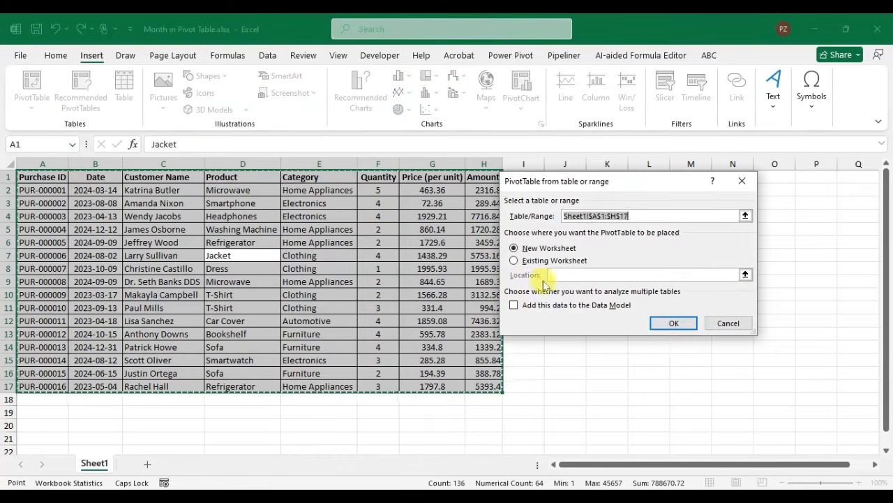
{"action": "left_click", "coordinate": [665, 325]}
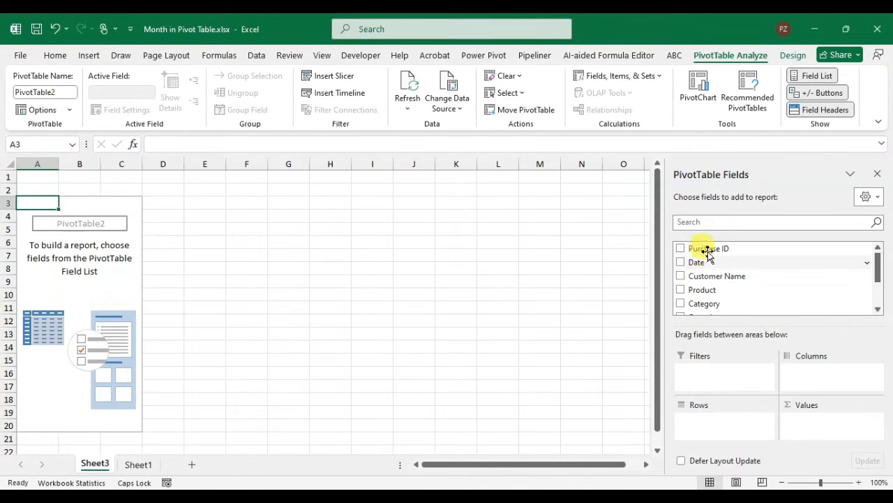
{"action": "left_click_drag", "start_coordinate": [695, 264], "coordinate": [719, 427]}
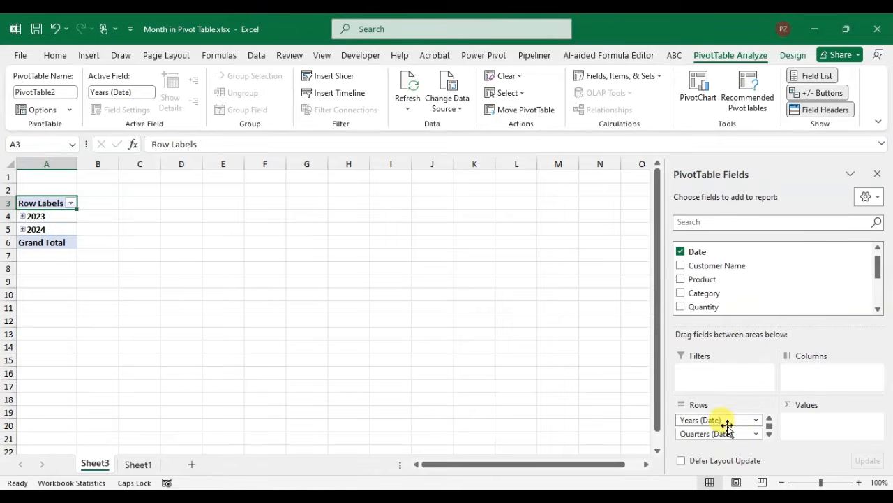
Step: Group the PivotTable's date rows by Months only, without Quarters and Years
{"action": "left_click_drag", "start_coordinate": [65, 216], "coordinate": [64, 225]}
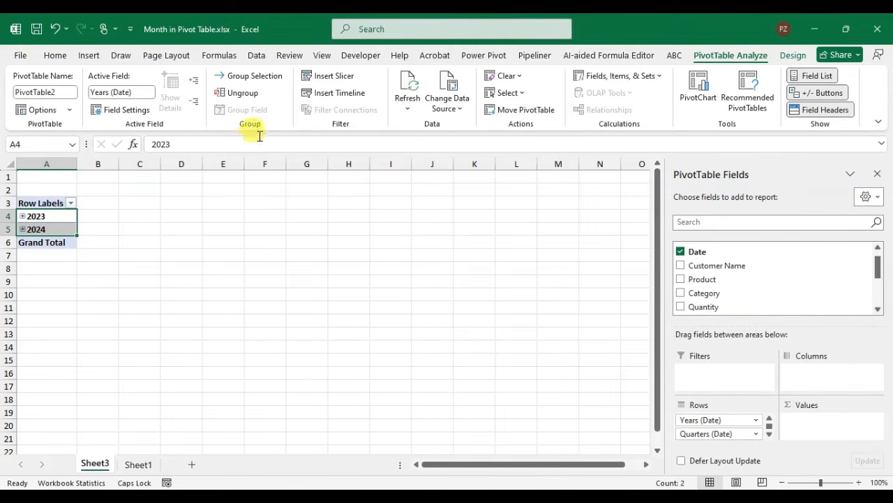
{"action": "left_click", "coordinate": [253, 78]}
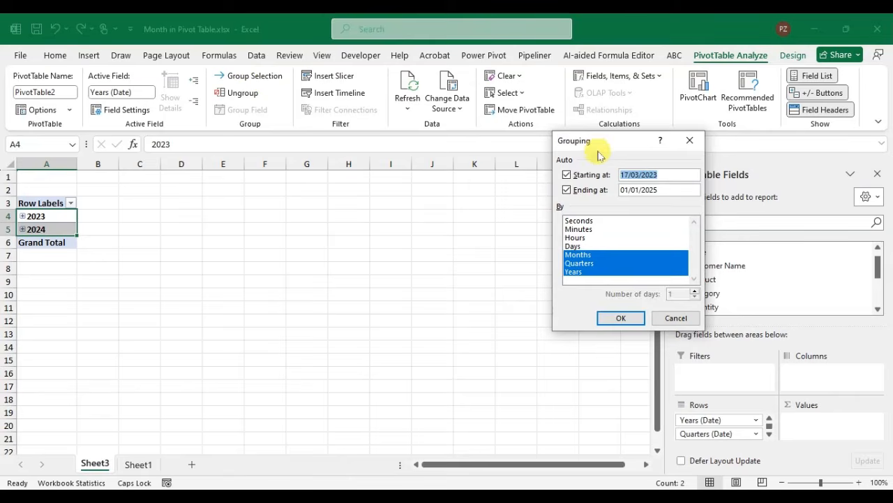
{"action": "left_click_drag", "start_coordinate": [587, 168], "coordinate": [313, 198]}
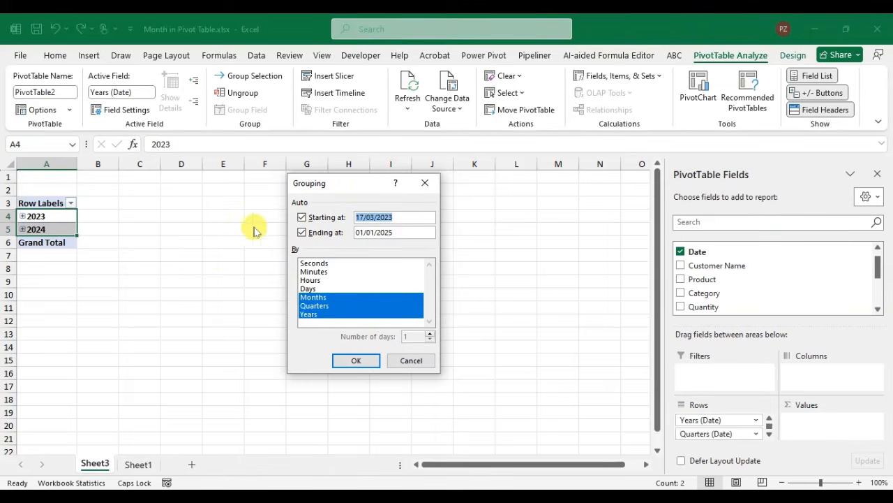
{"action": "left_click", "coordinate": [318, 306]}
{"action": "left_click", "coordinate": [318, 314]}
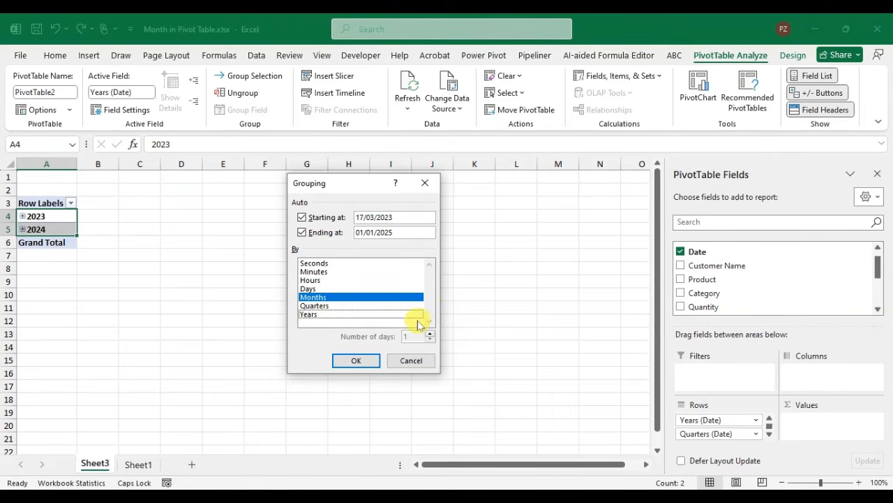
{"action": "left_click", "coordinate": [355, 362]}
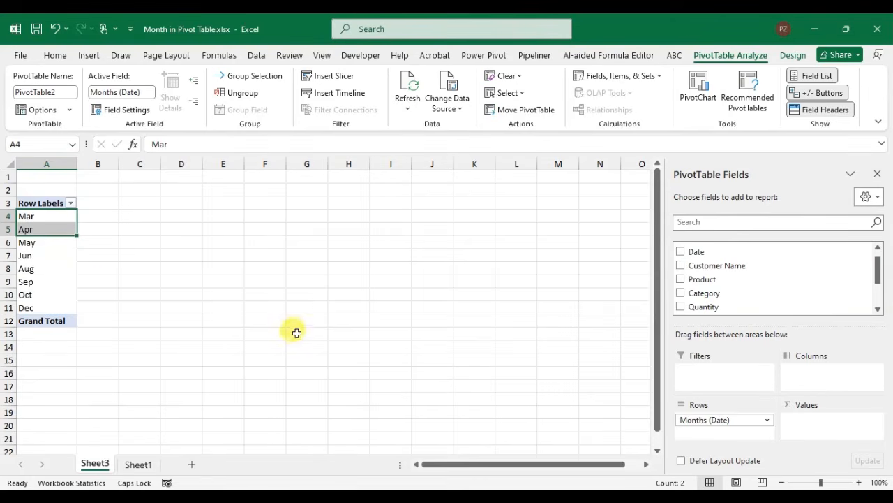
Step: Add the Amount field to the PivotTable's values to sum it by month
{"action": "left_click", "coordinate": [56, 282]}
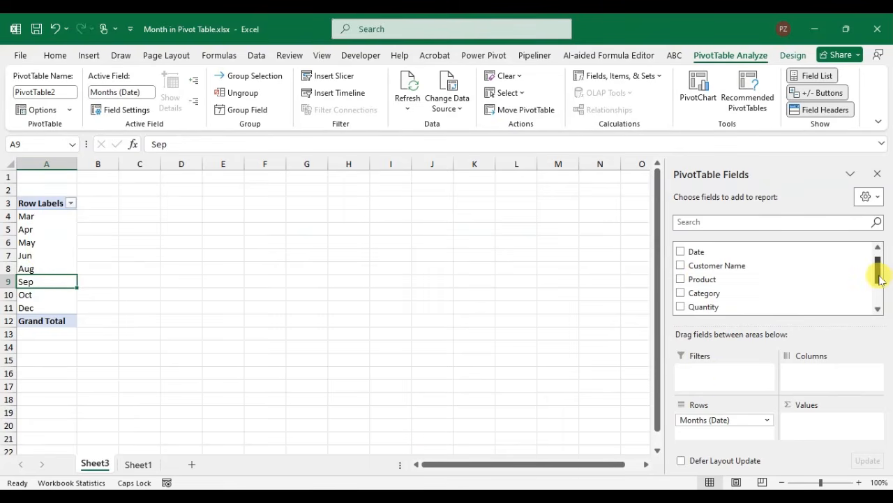
{"action": "left_click_drag", "start_coordinate": [878, 265], "coordinate": [878, 289]}
{"action": "left_click_drag", "start_coordinate": [698, 281], "coordinate": [815, 421]}
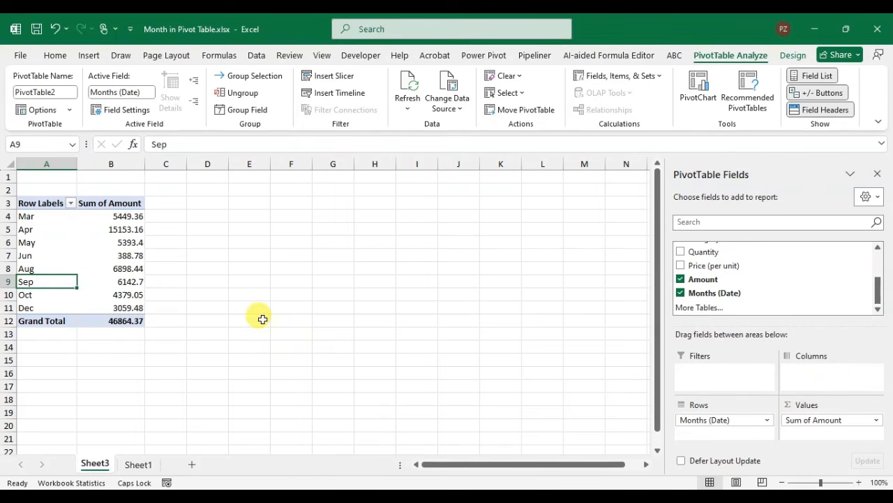